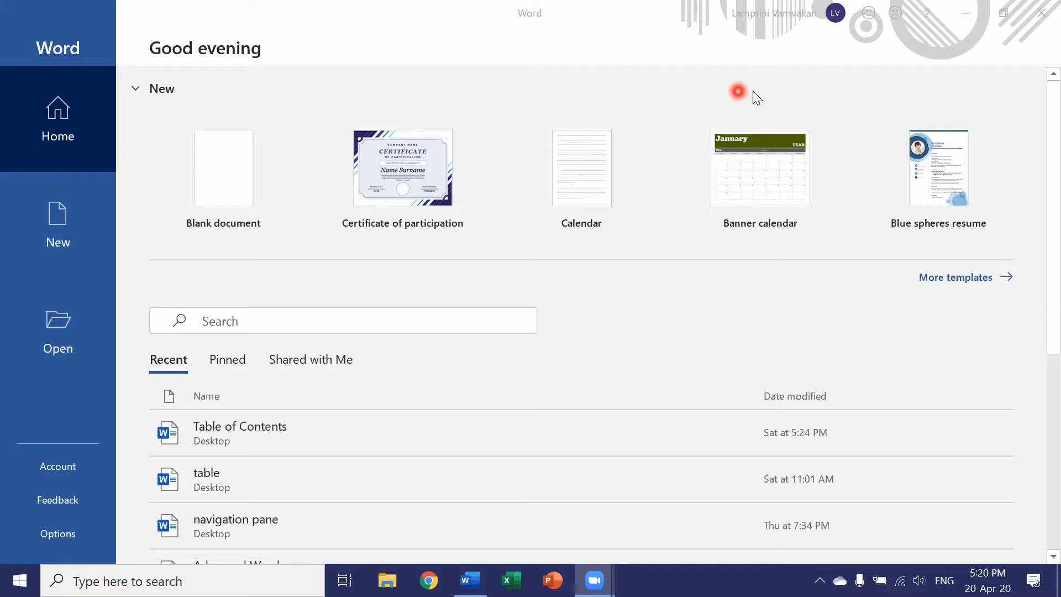
Step: Search the online templates for "certificate"
click(937, 282)
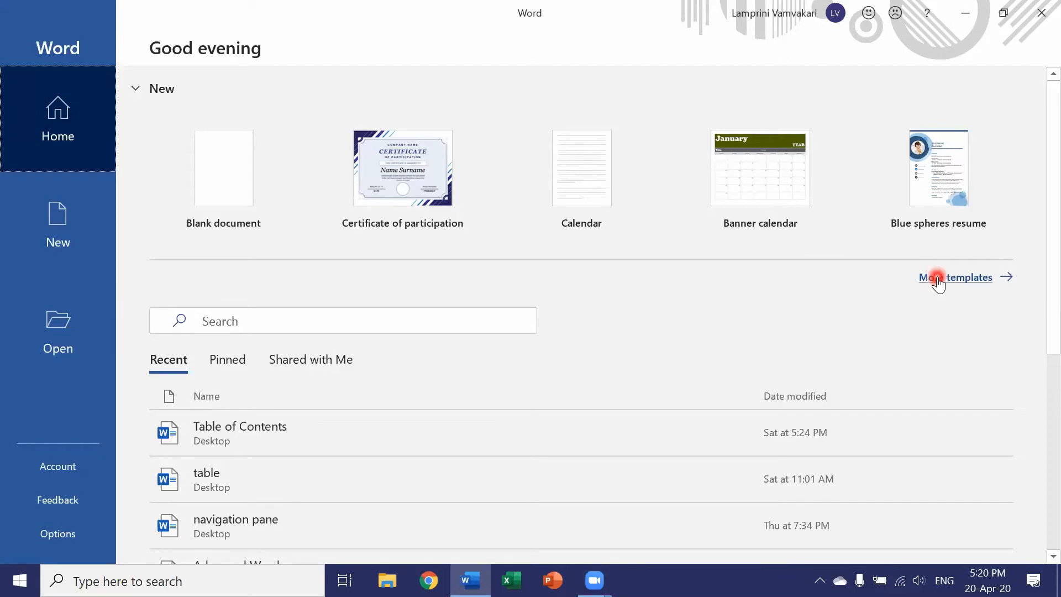
click(938, 281)
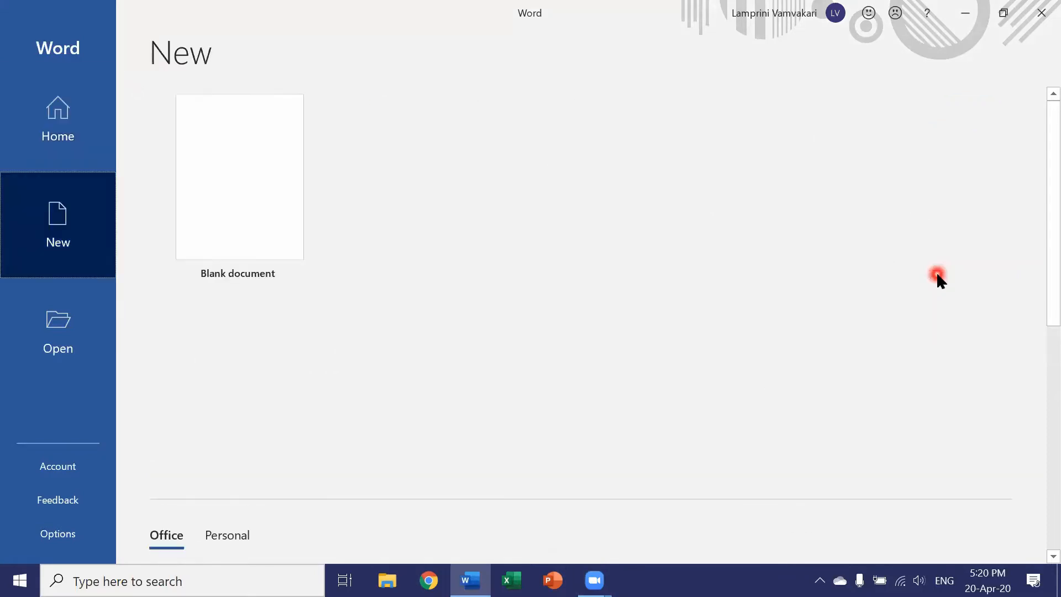
scroll(445, 326, down, 5)
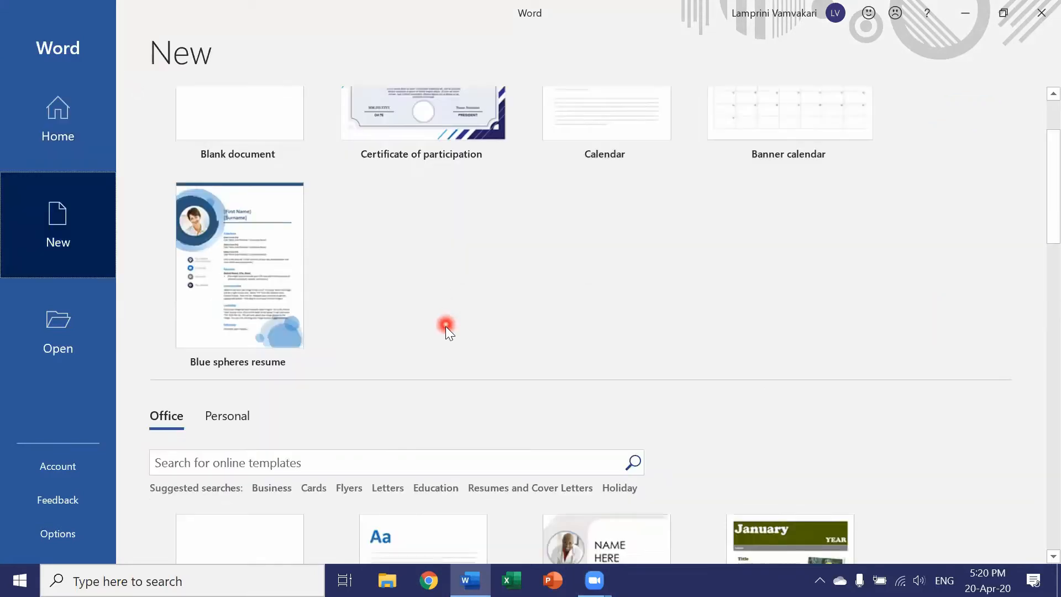
click(186, 304)
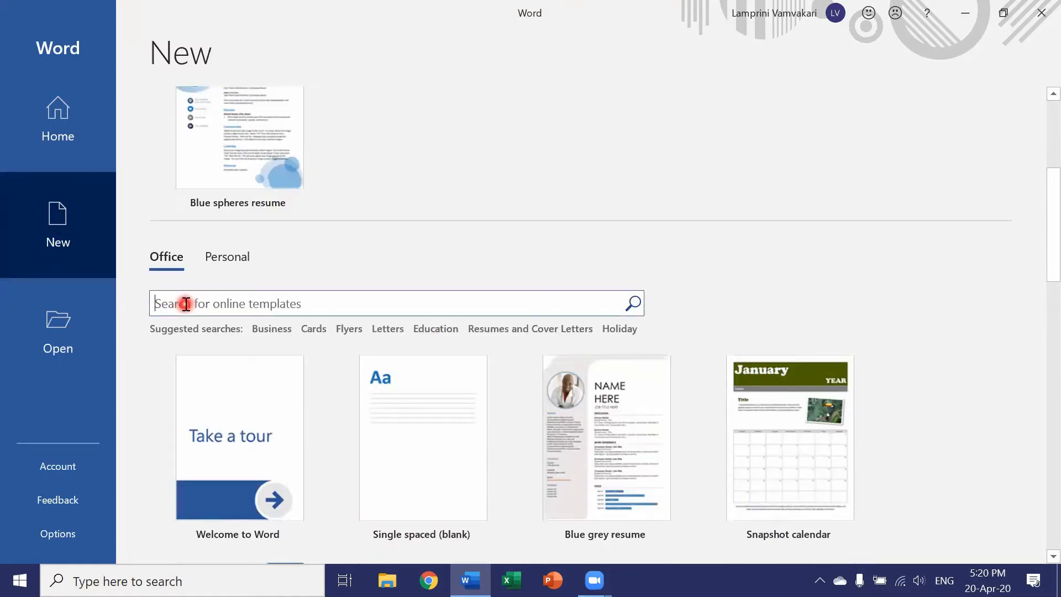
text(certificate)
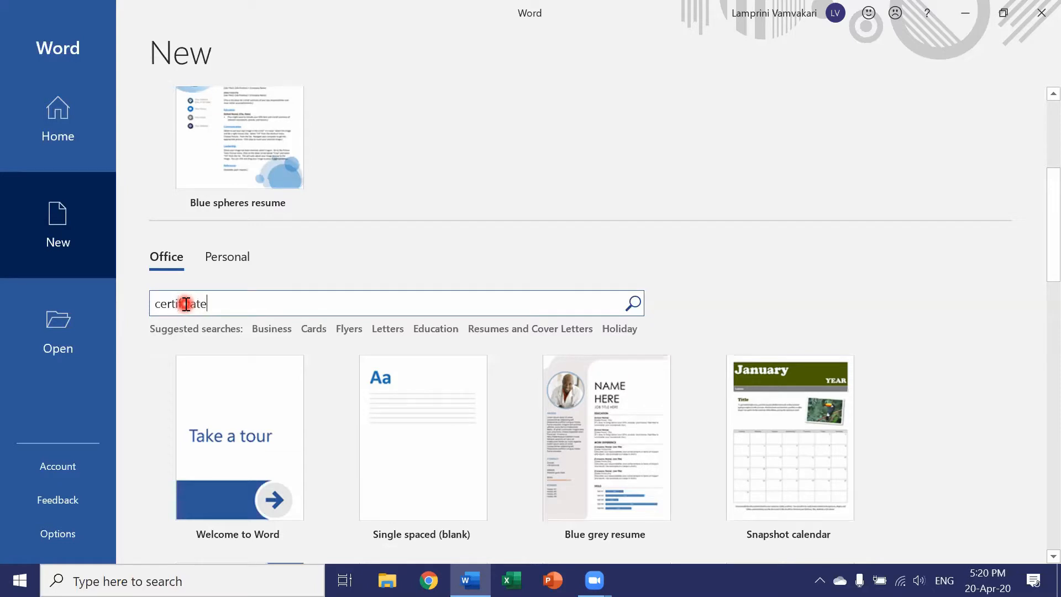
key(Return)
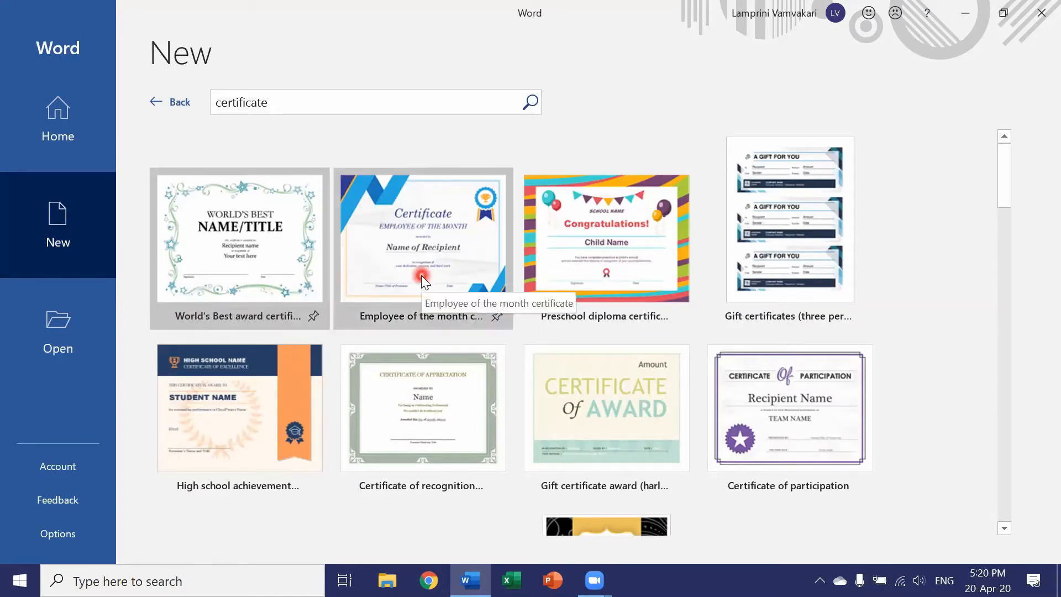
Step: Look through the certificate templates to compare the available designs
scroll(421, 275, down, 4)
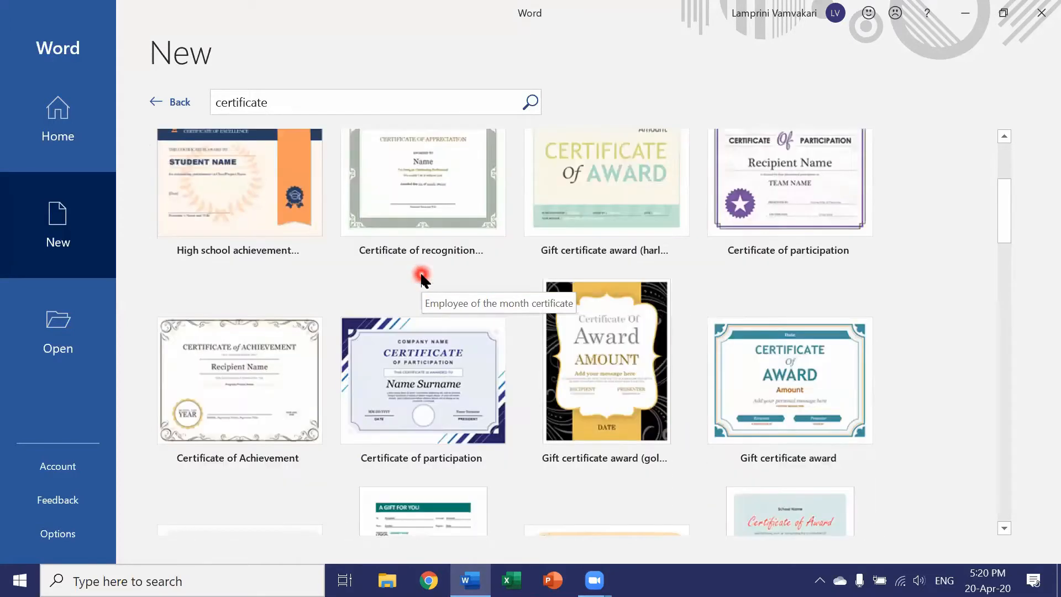
scroll(420, 275, down, 1)
scroll(421, 276, up, 5)
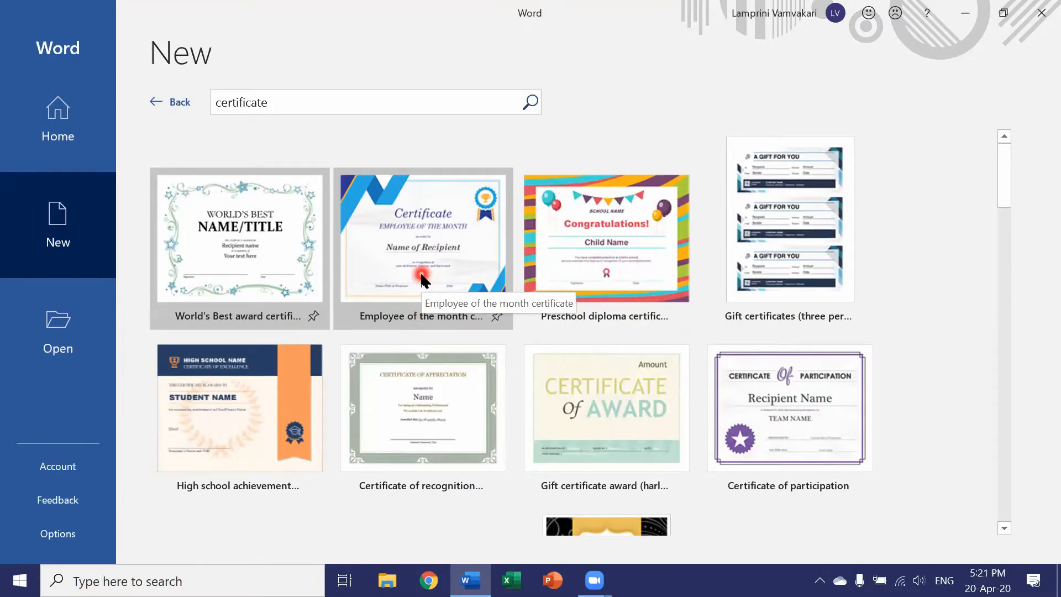
scroll(421, 279, down, 6)
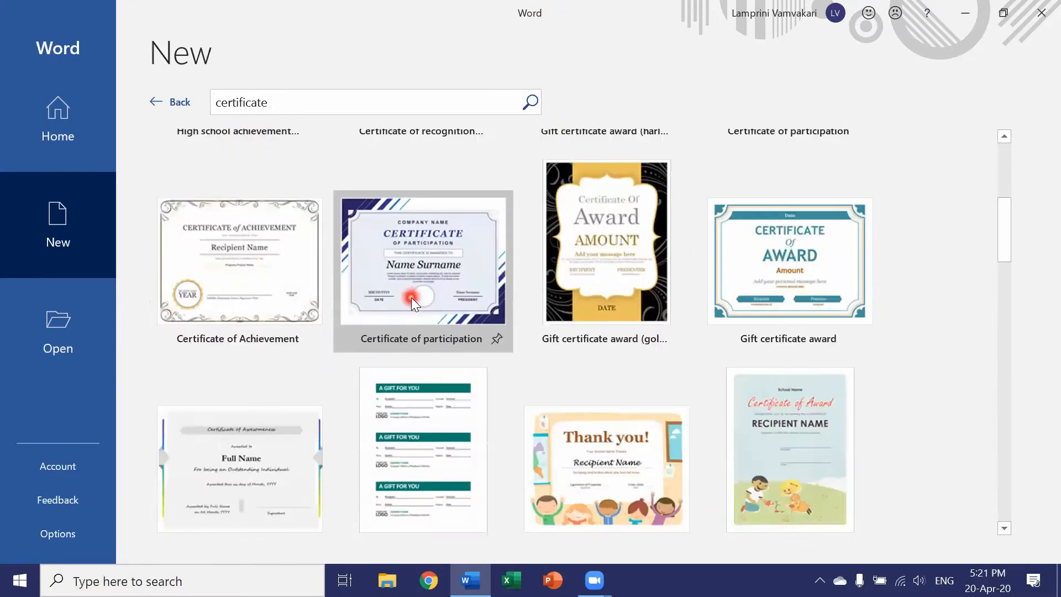
scroll(411, 298, down, 5)
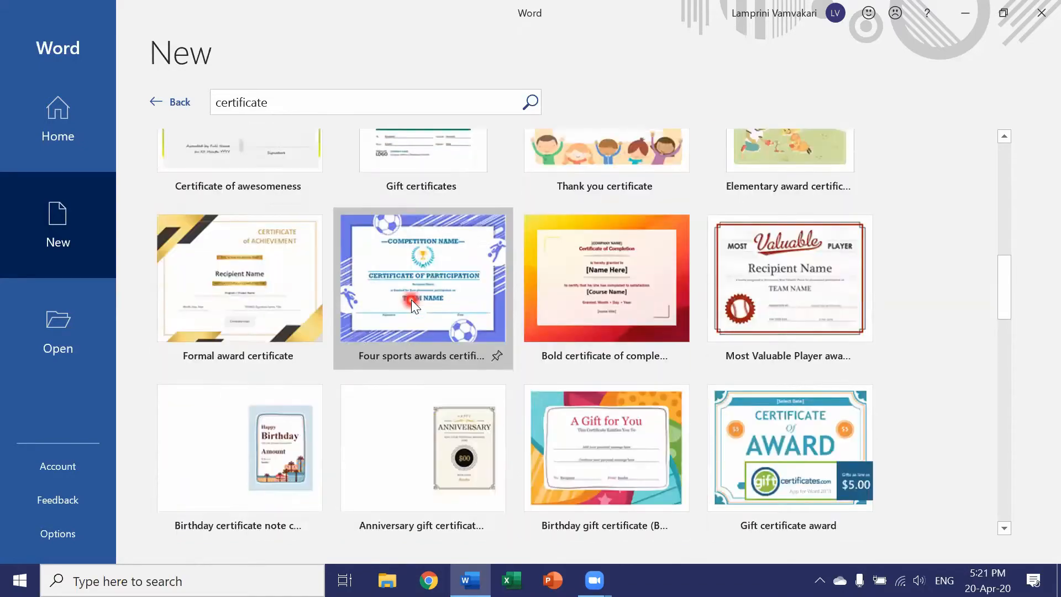
scroll(411, 300, down, 3)
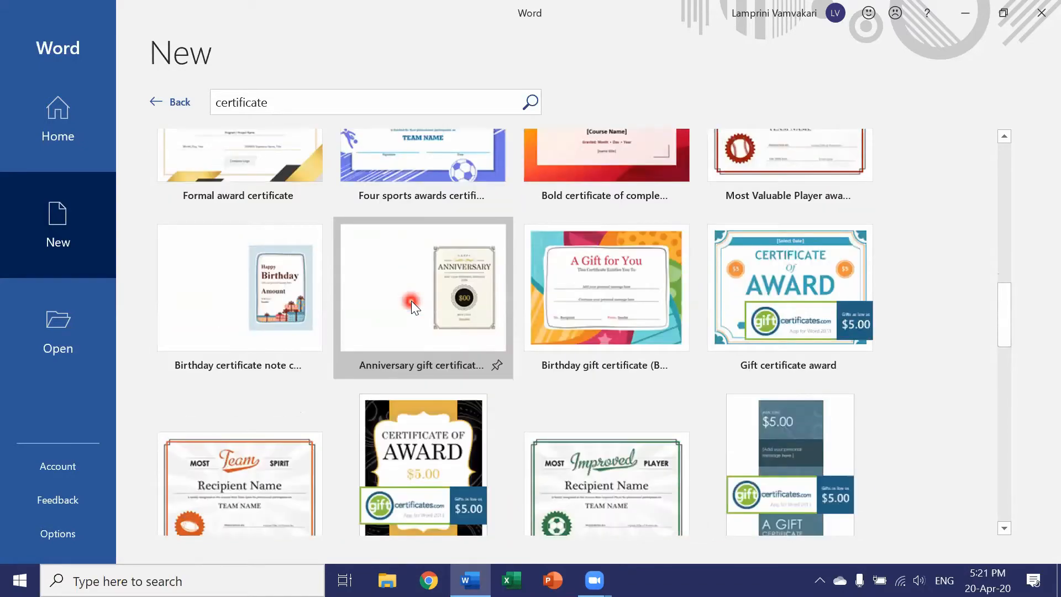
scroll(411, 300, down, 3)
scroll(411, 301, down, 3)
scroll(411, 301, up, 8)
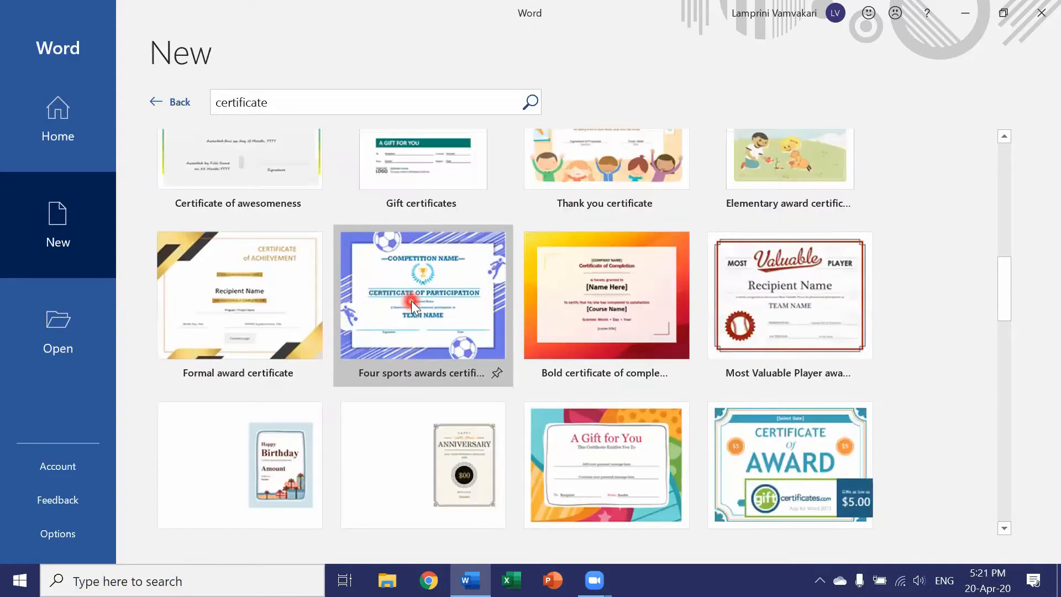
scroll(411, 300, up, 7)
scroll(411, 300, up, 2)
Step: Create a new document from the blue Certificate of participation template with the "Company Name" heading
scroll(411, 301, down, 2)
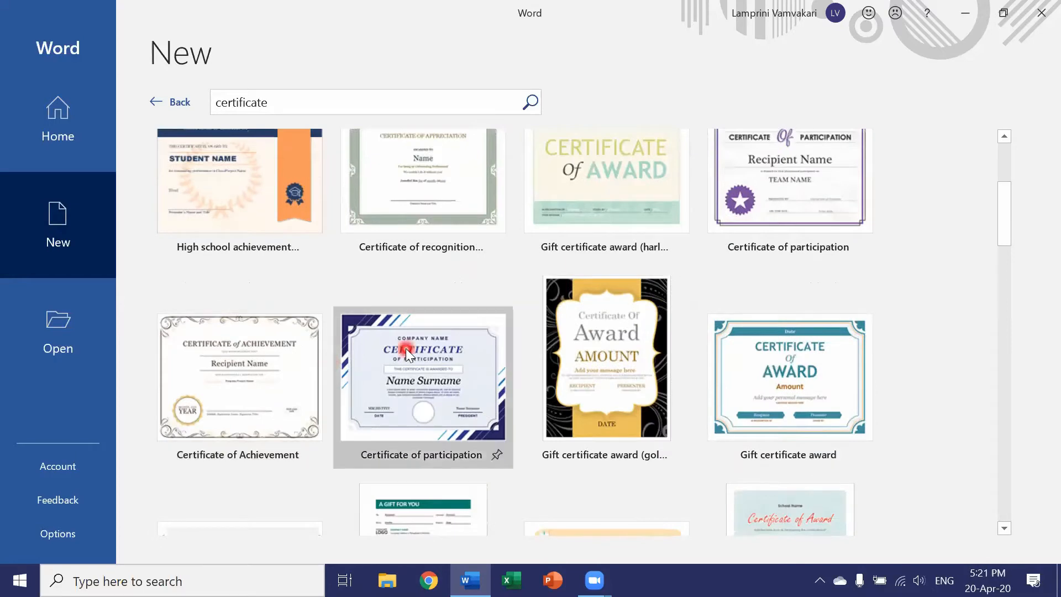
click(405, 350)
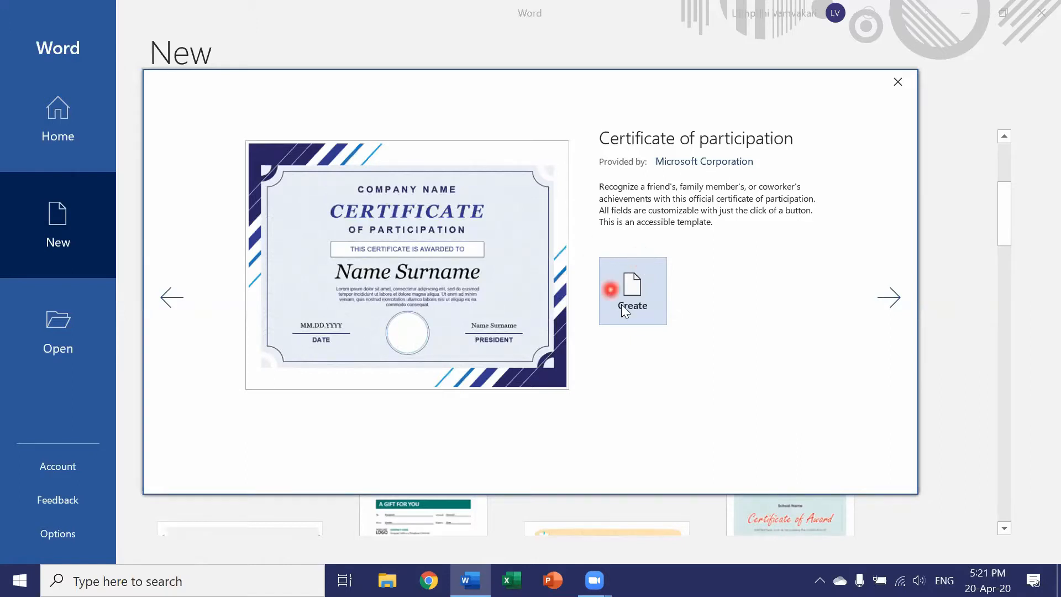
click(643, 297)
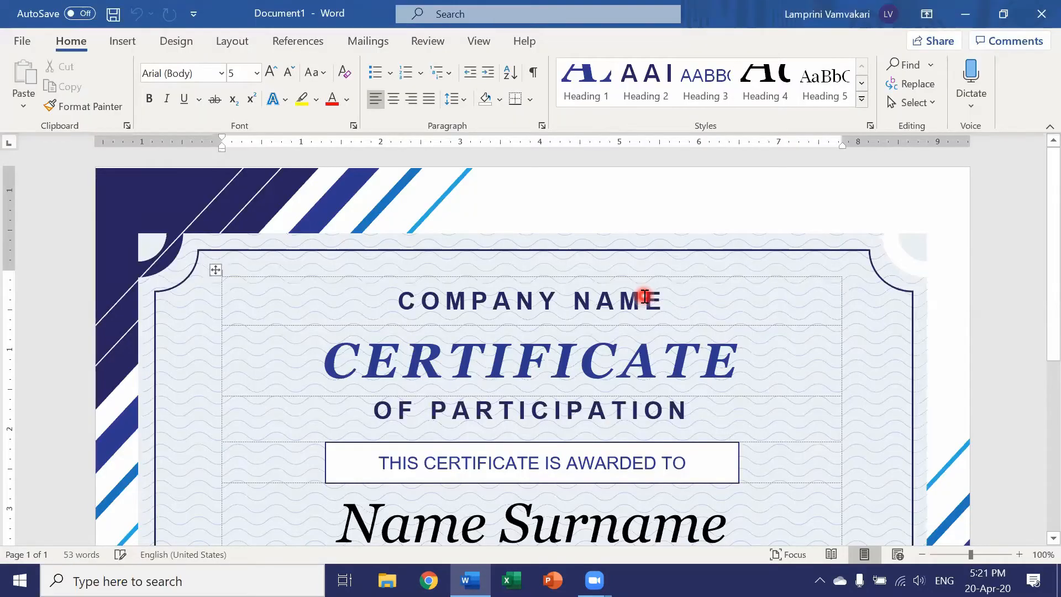
Step: Review the certificate from top to bottom and show the whole page at 50% zoom
scroll(644, 297, down, 5)
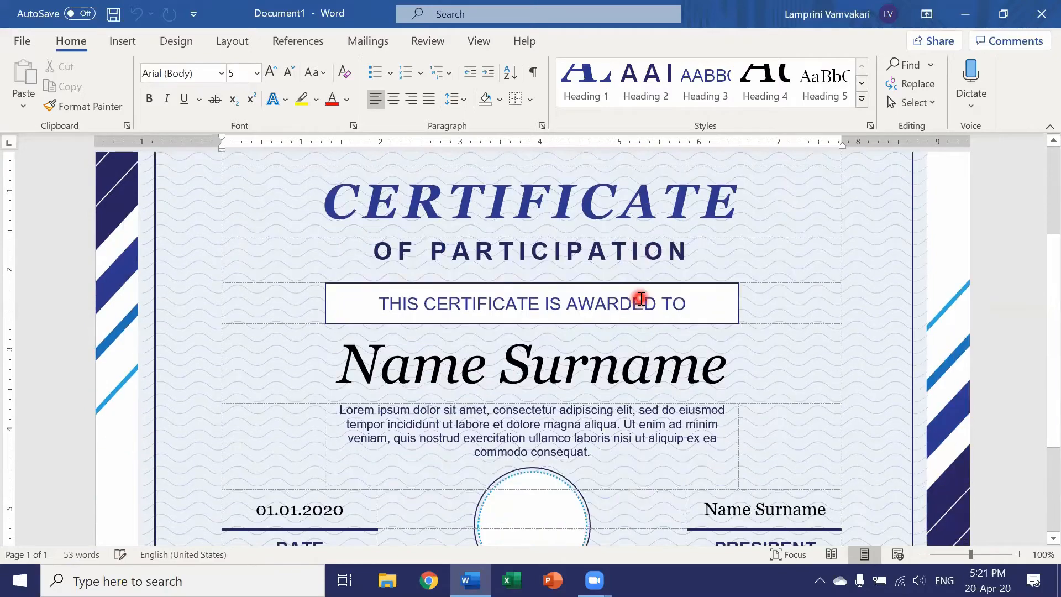
scroll(641, 299, down, 1)
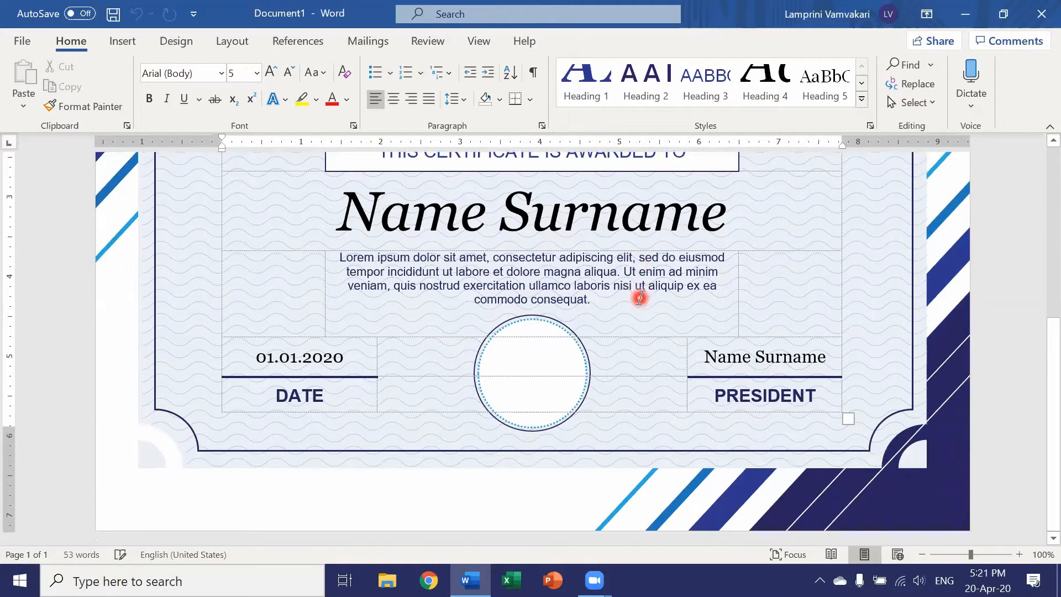
scroll(640, 298, up, 4)
scroll(640, 299, up, 1)
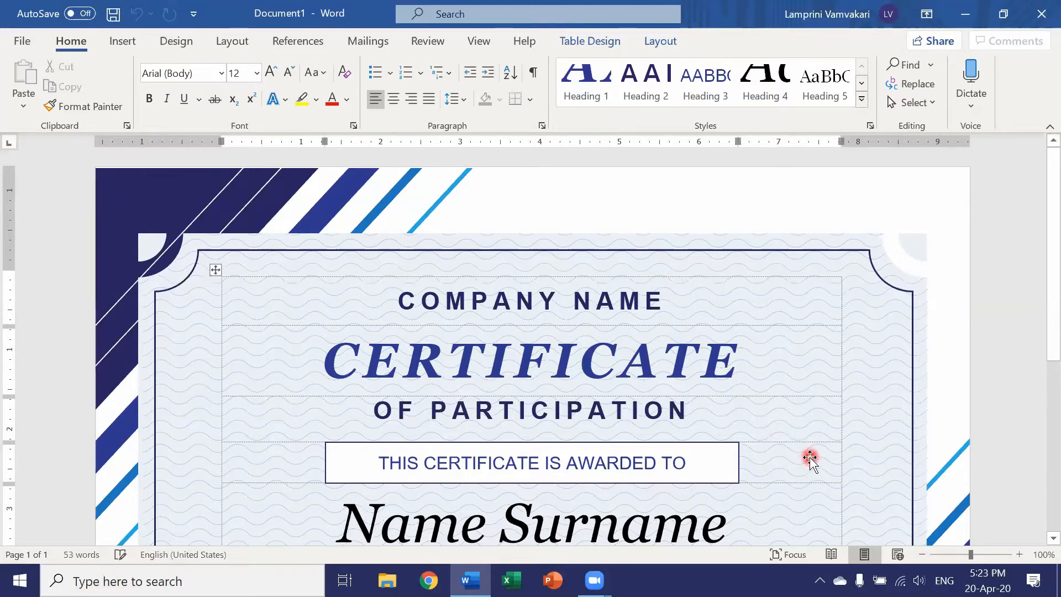
click(922, 554)
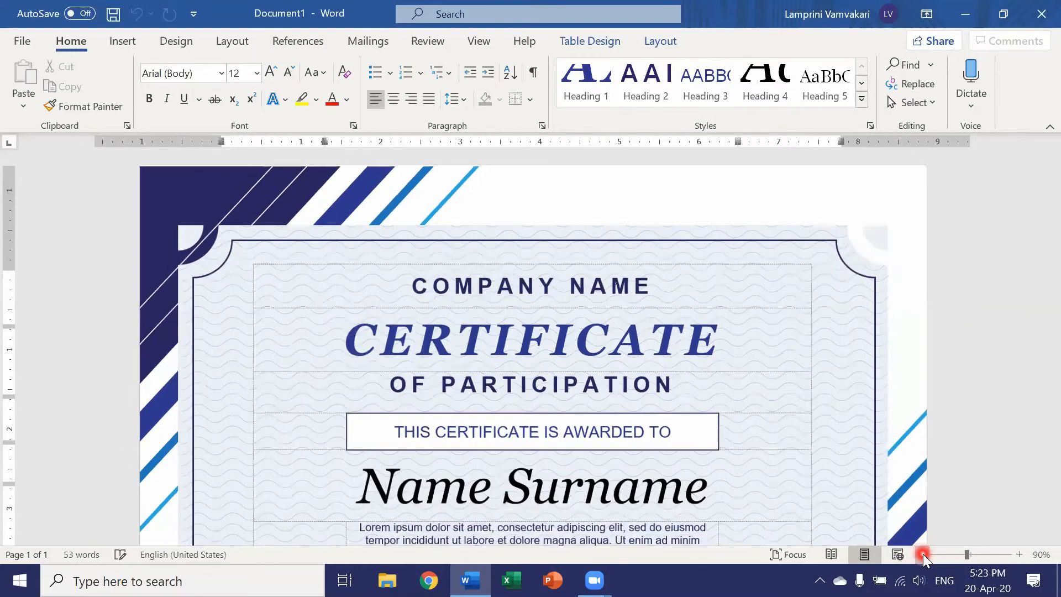
click(923, 553)
click(923, 554)
click(922, 554)
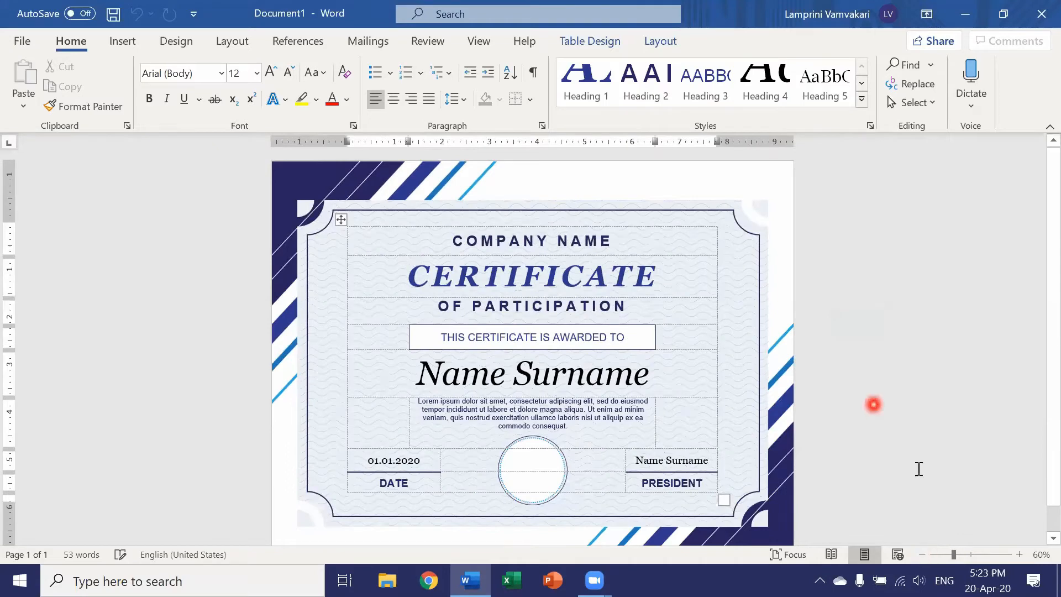
click(923, 553)
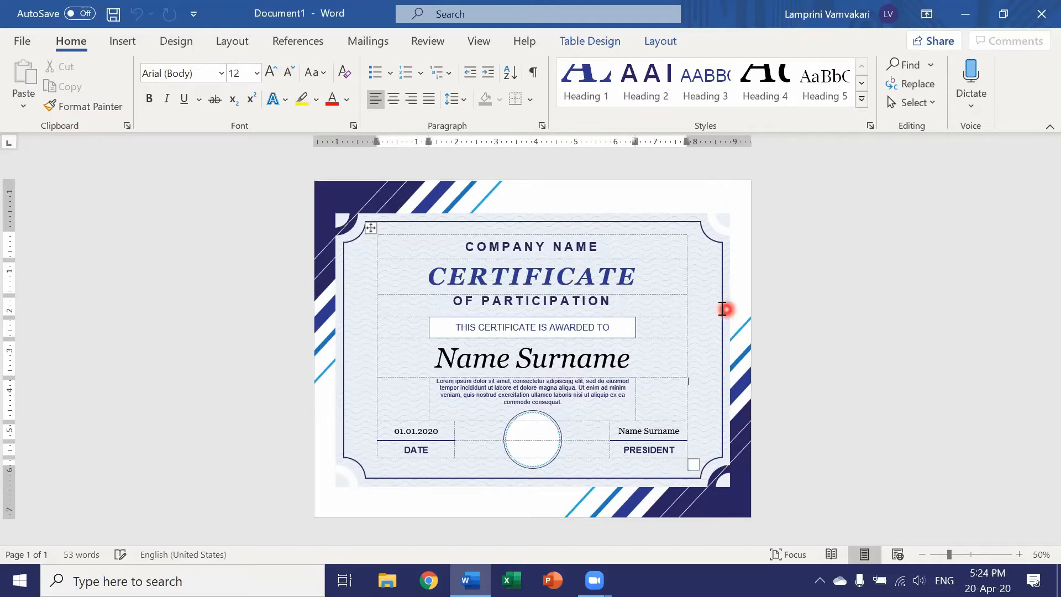
Step: Replace the company name placeholder above the certificate title with "WA-COURSES"
triple_click(539, 245)
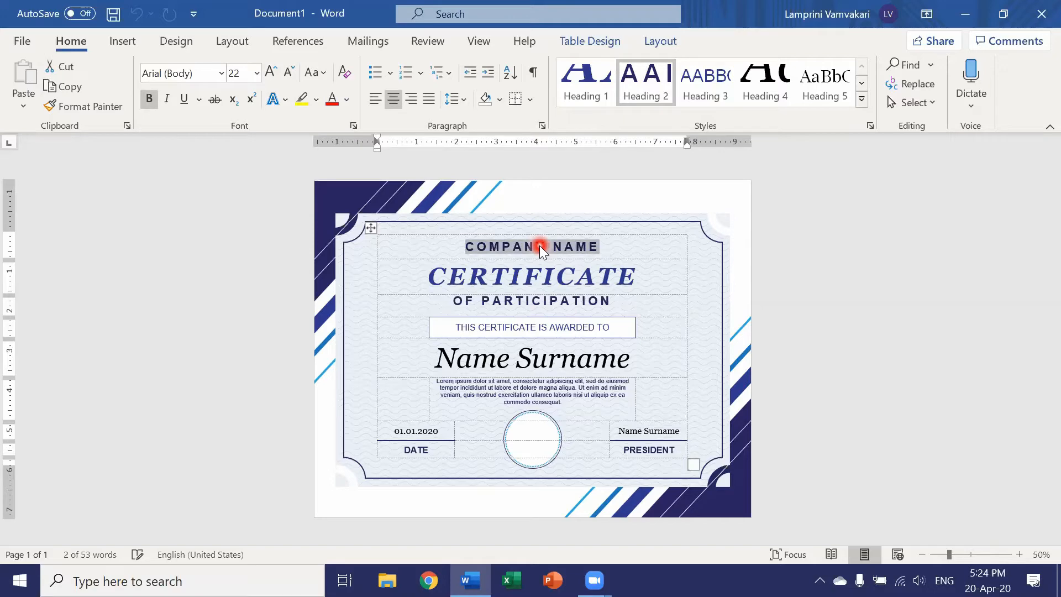
text(W)
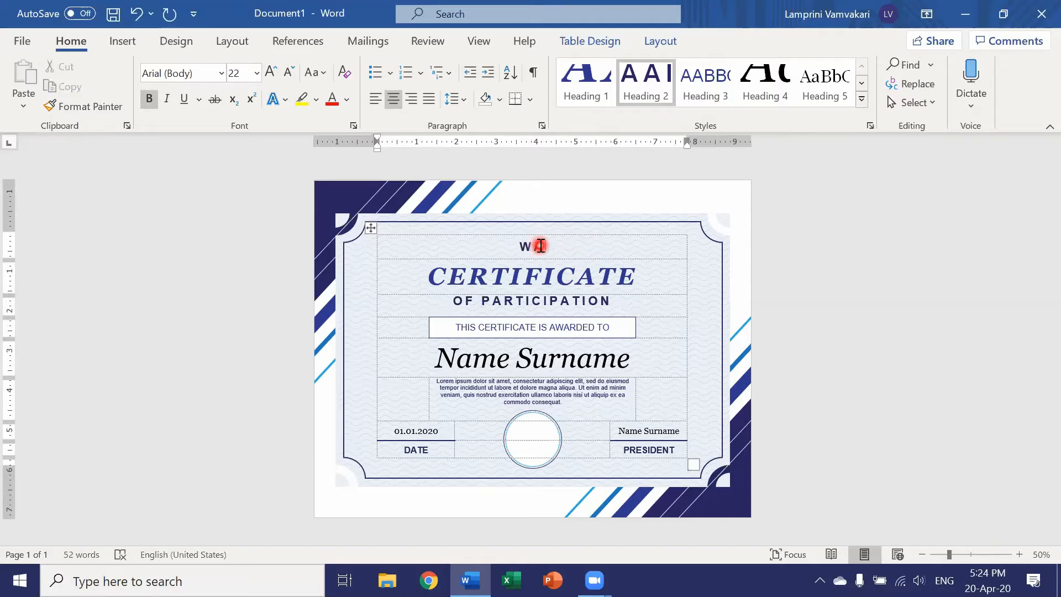
text(A-COURSES)
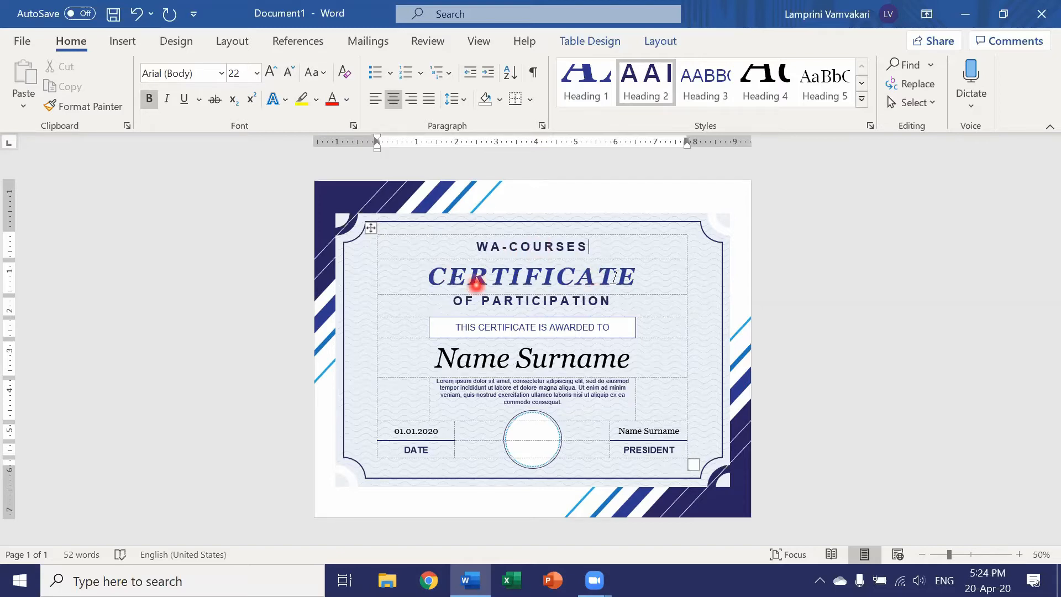
Step: Change the font of the "CERTIFICATE" title to Algerian
triple_click(522, 304)
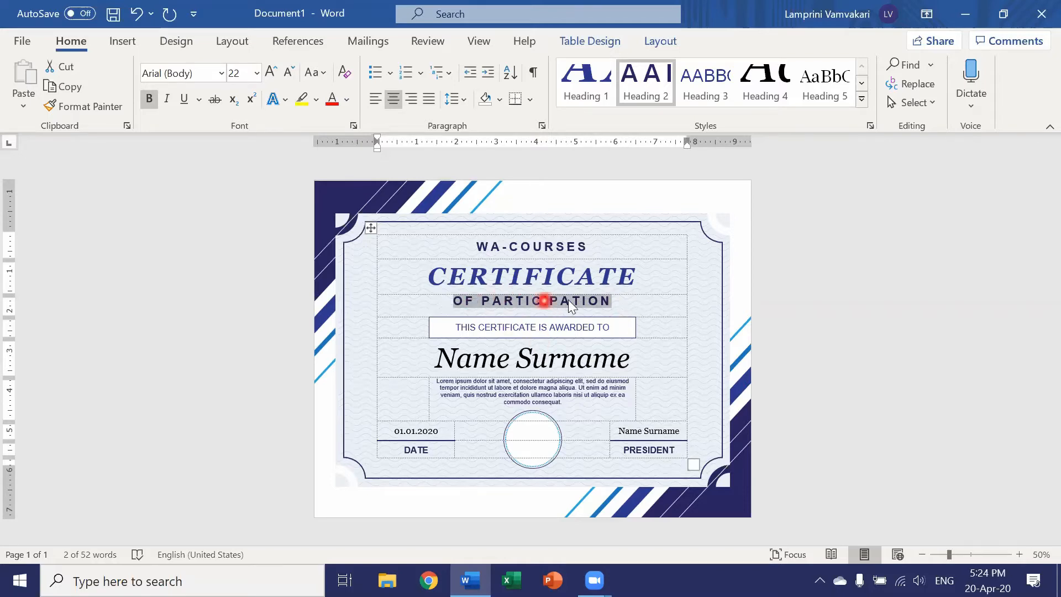
double_click(522, 276)
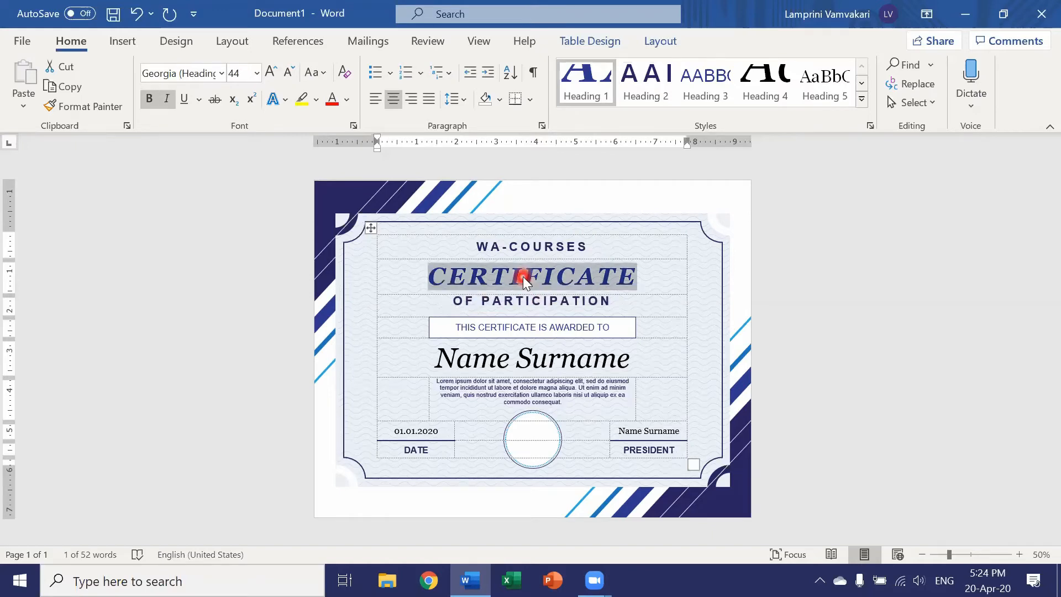
click(221, 74)
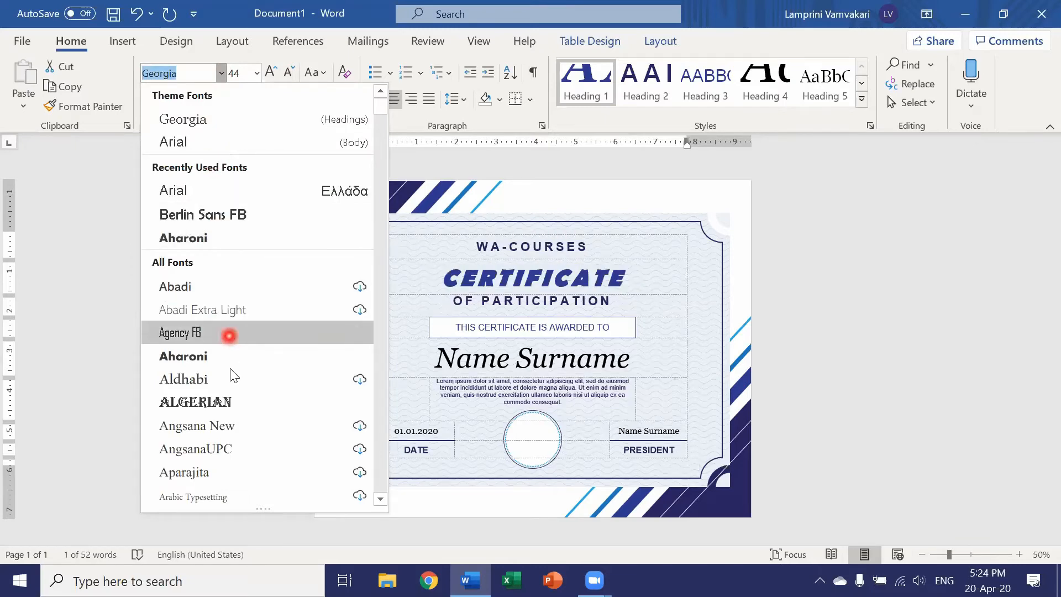
click(226, 406)
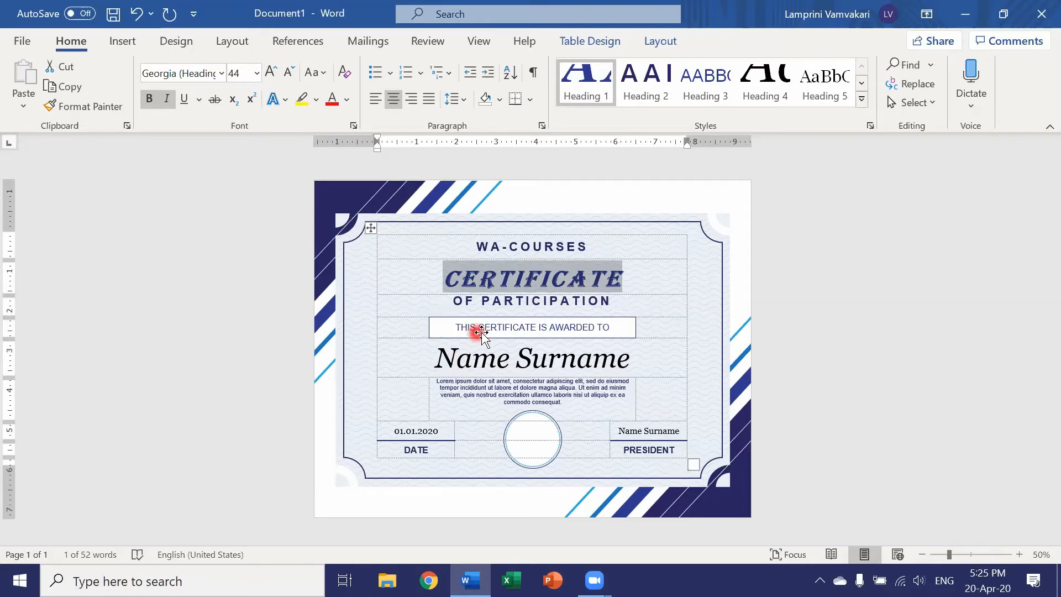
Step: Replace the large "Name Surname" placeholder under the award line with the recipient's full name
triple_click(486, 361)
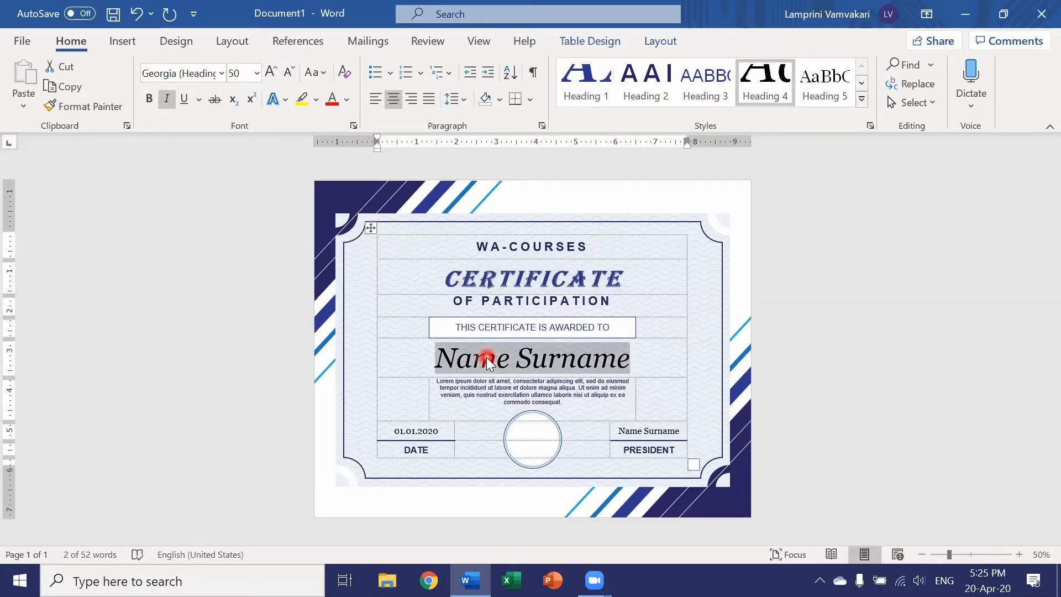
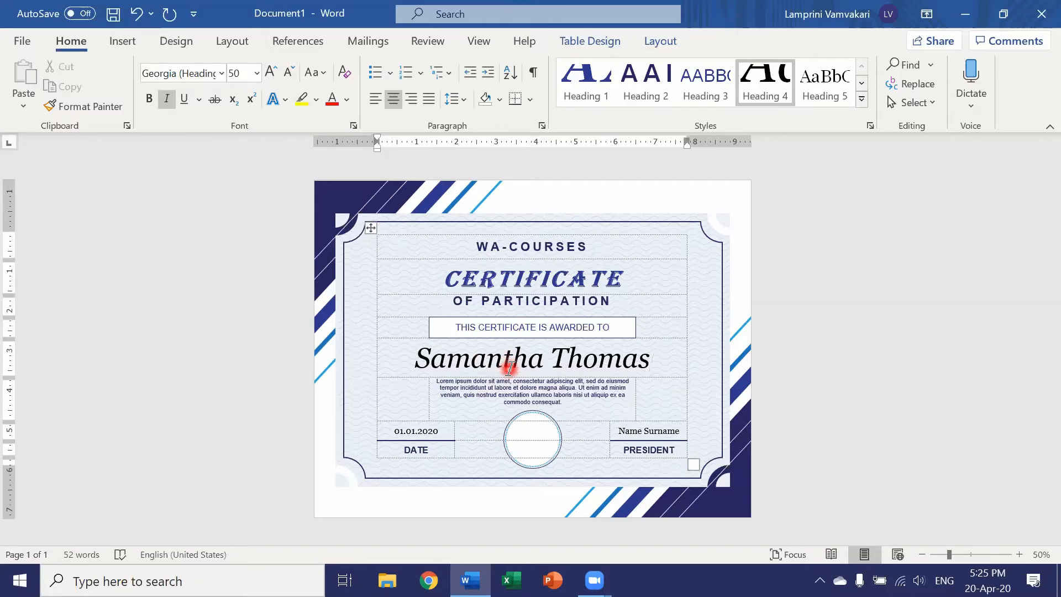
click(509, 367)
Step: Replace the Lorem ipsum paragraph below the recipient's name with "For participating in the wa-courses"
triple_click(550, 392)
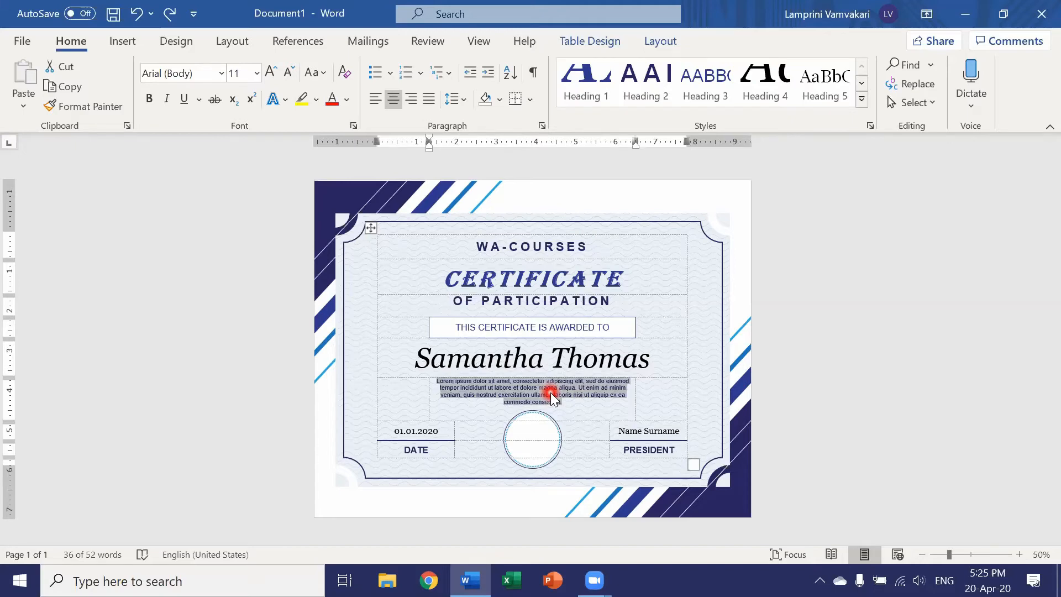
key(Delete)
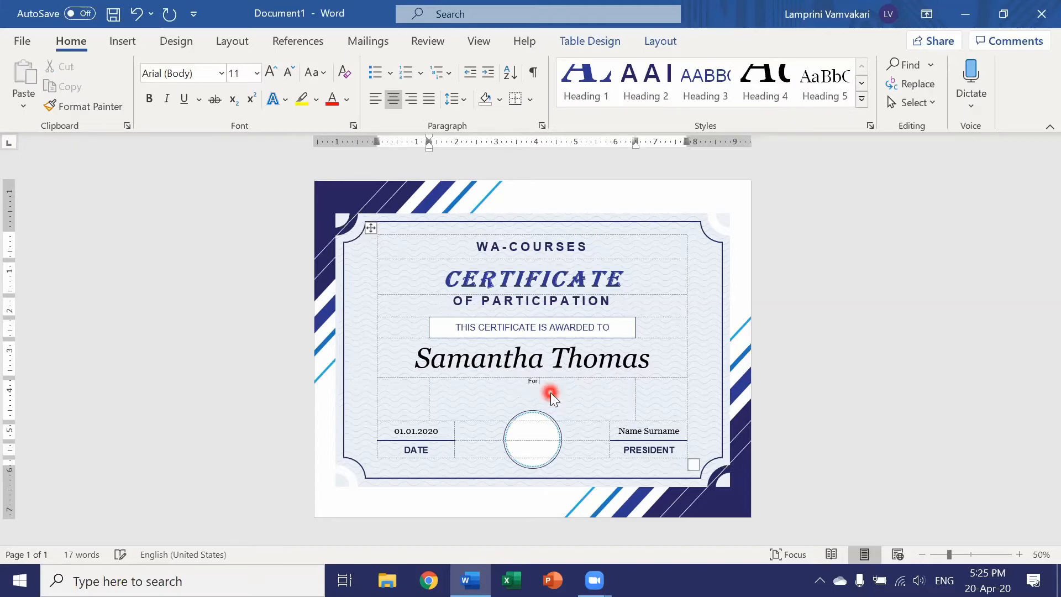
text(For participating in the wa-courses)
double_click(409, 431)
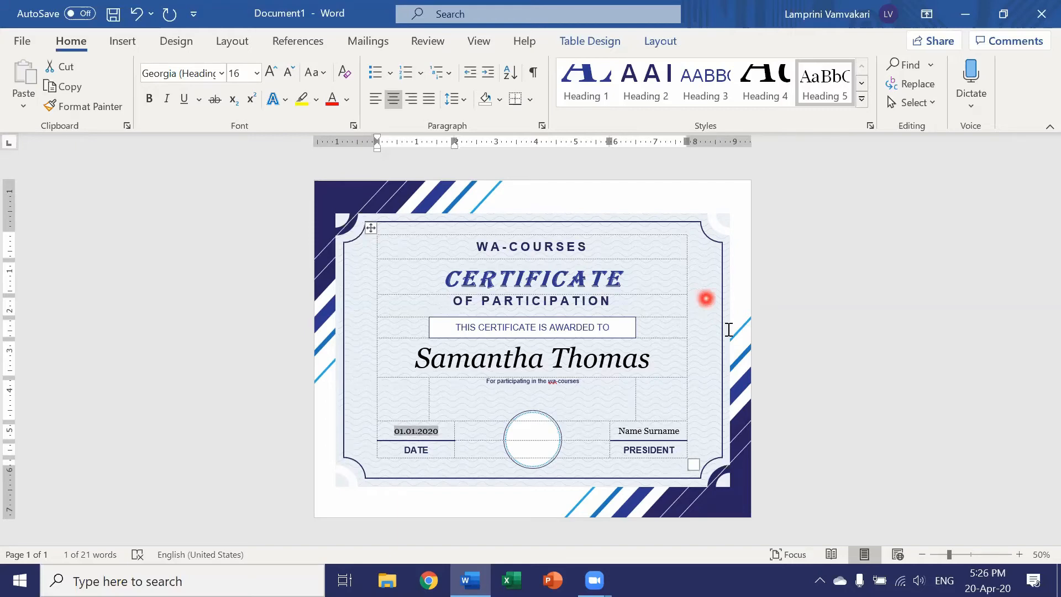
Step: Fill the dark blue corner shapes of the certificate's background design with the standard orange color
click(745, 513)
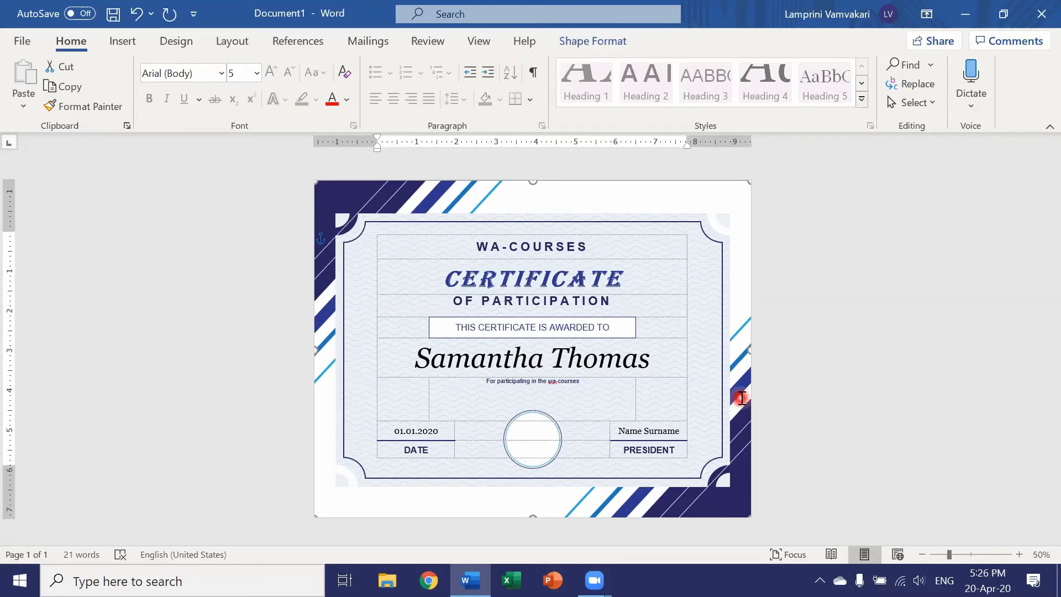
click(591, 40)
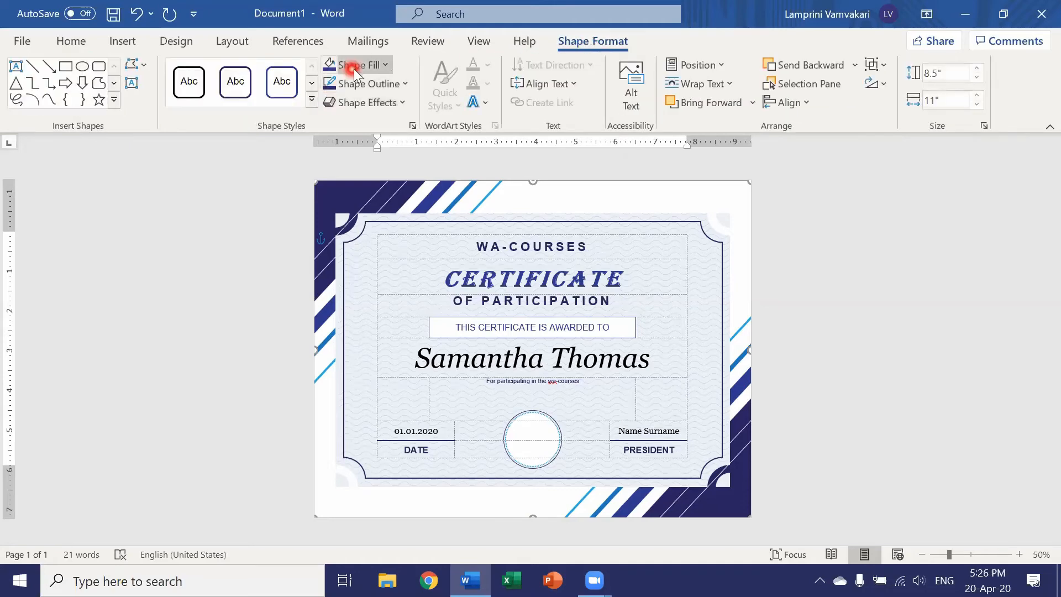
click(388, 66)
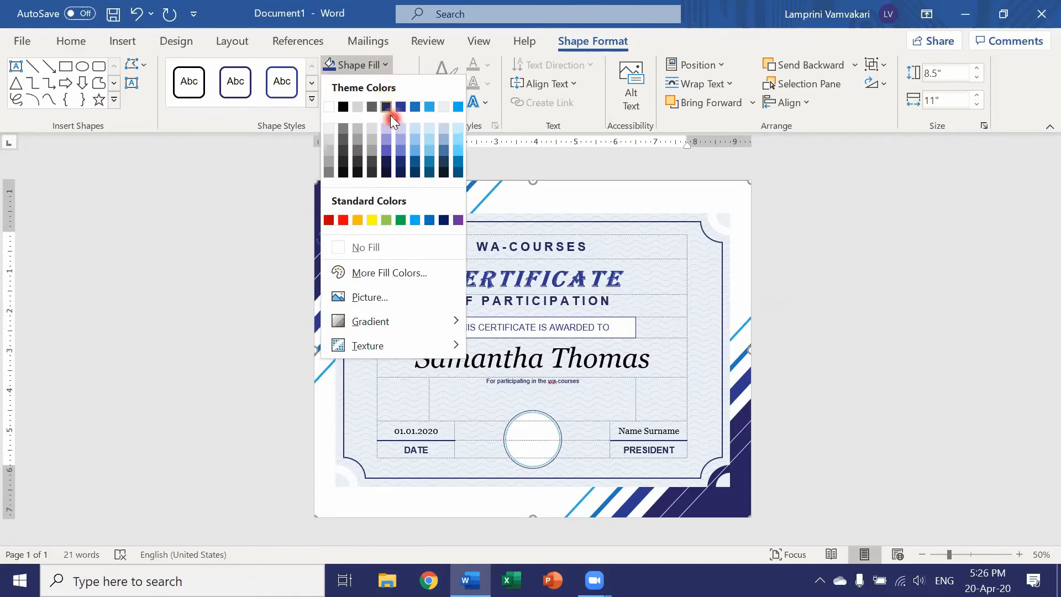
click(356, 219)
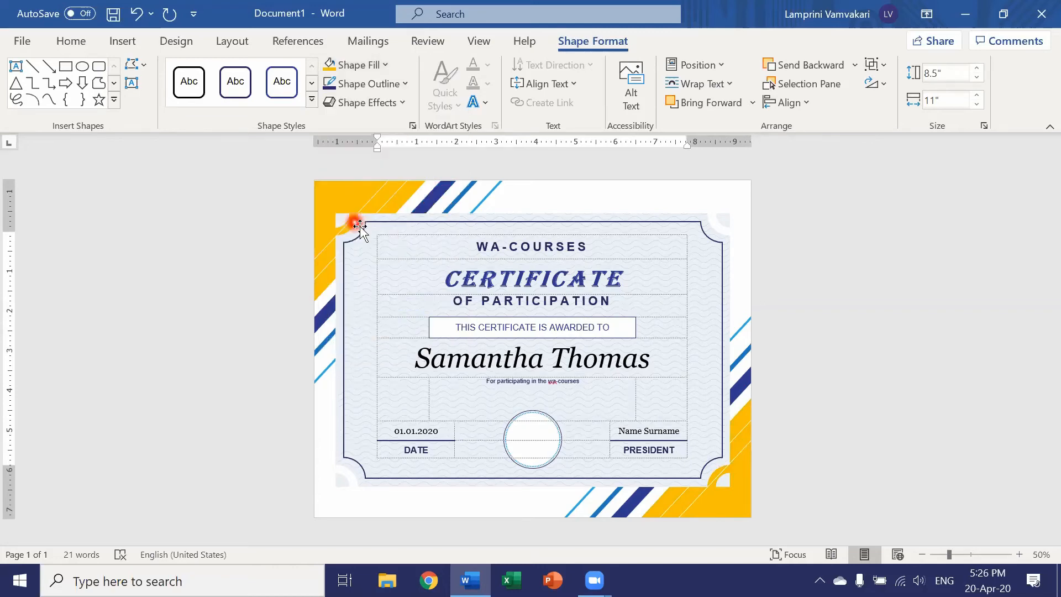
Step: Apply a green outline to the shapes of the certificate's background design
click(744, 369)
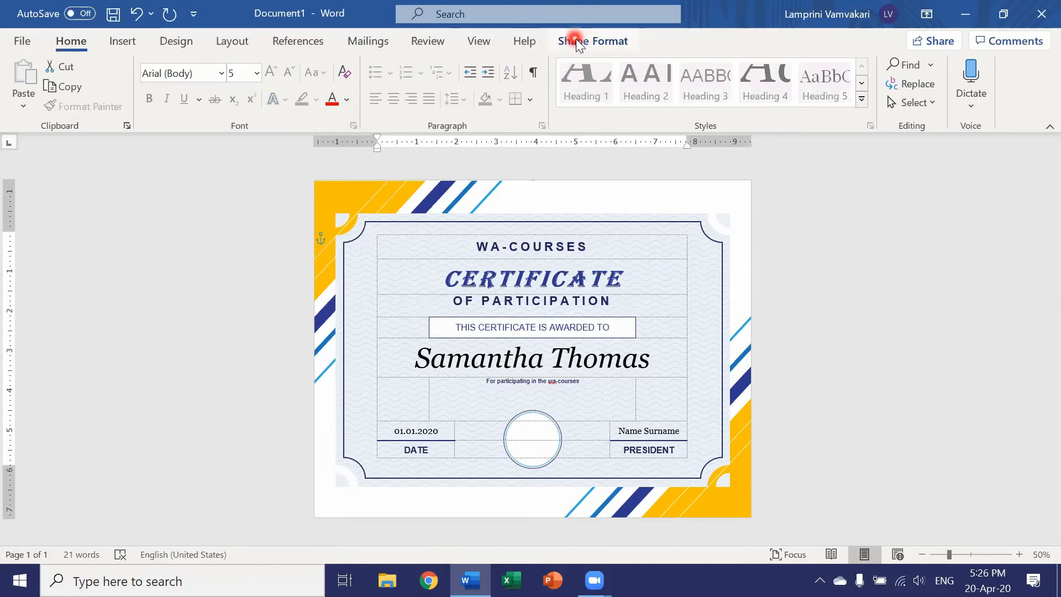
click(576, 39)
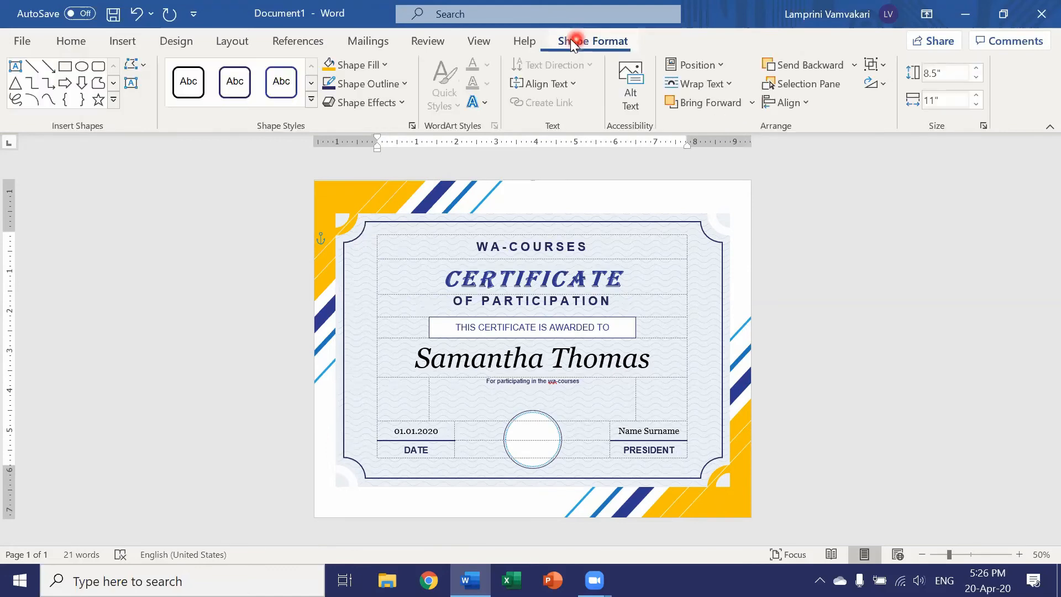
click(403, 87)
click(391, 239)
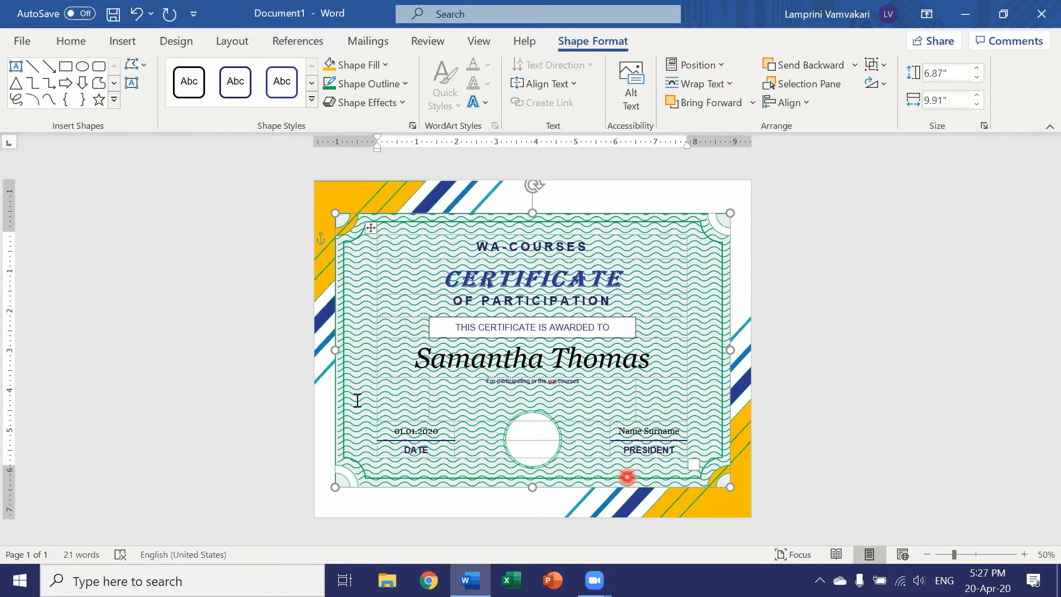
Step: Undo the green outline and the orange fill on the certificate's background design
click(137, 15)
click(137, 14)
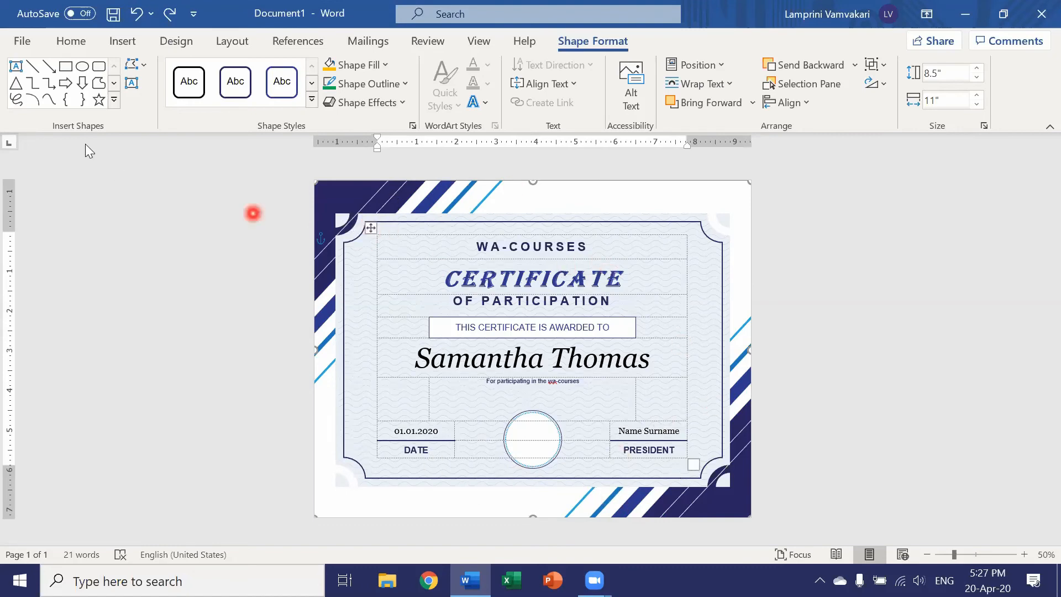
Step: Prepare to save the document to the Desktop as a Word Document (*.docx) named "certificate"
click(23, 43)
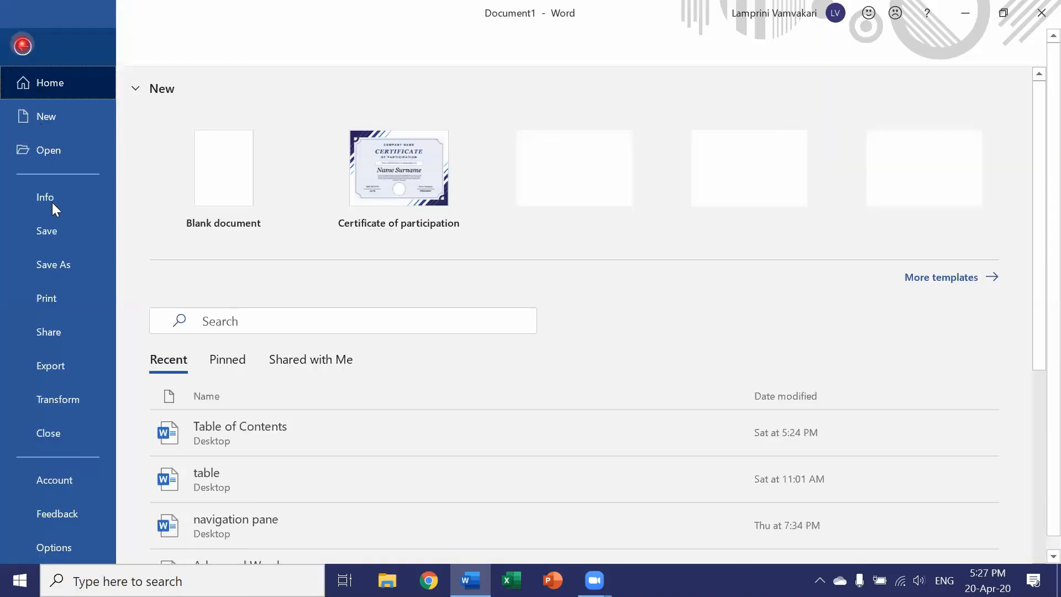
click(53, 265)
click(346, 246)
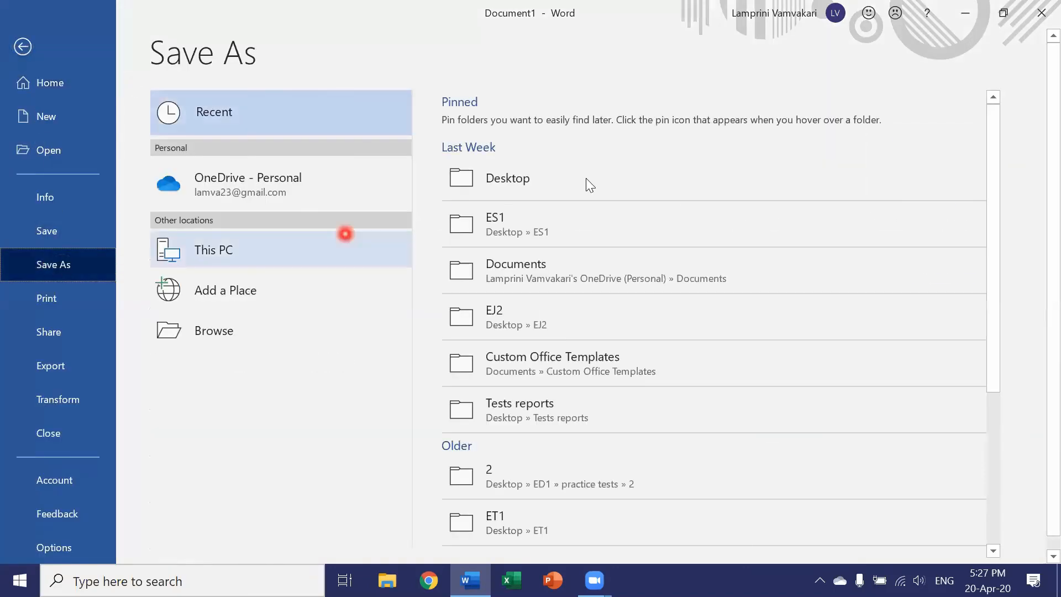
click(586, 178)
click(570, 123)
text(certificate)
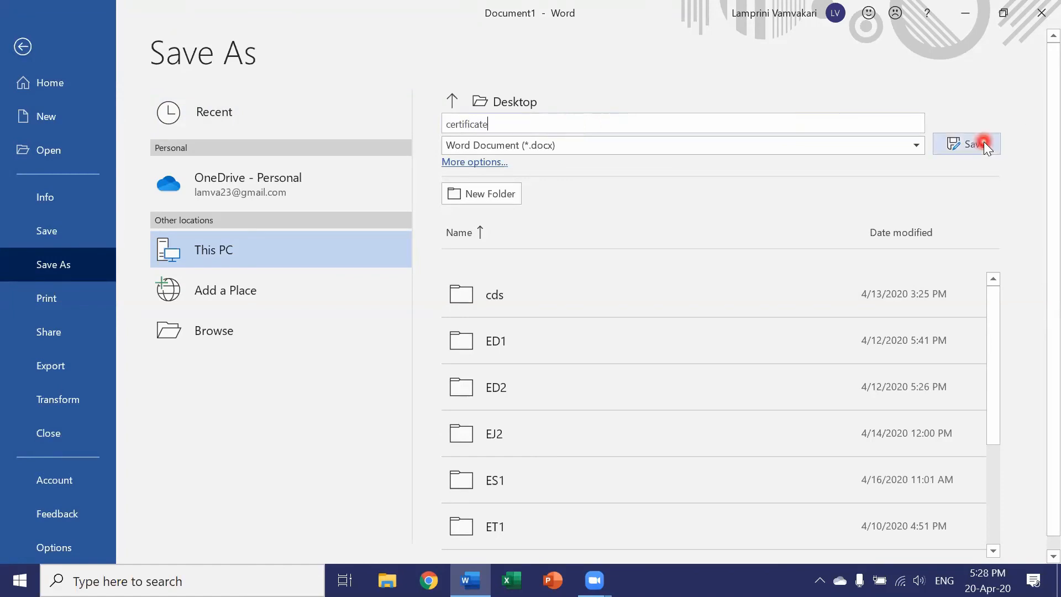
Step: Examine the certificate's print preview and the available export options, and return to the document
click(67, 308)
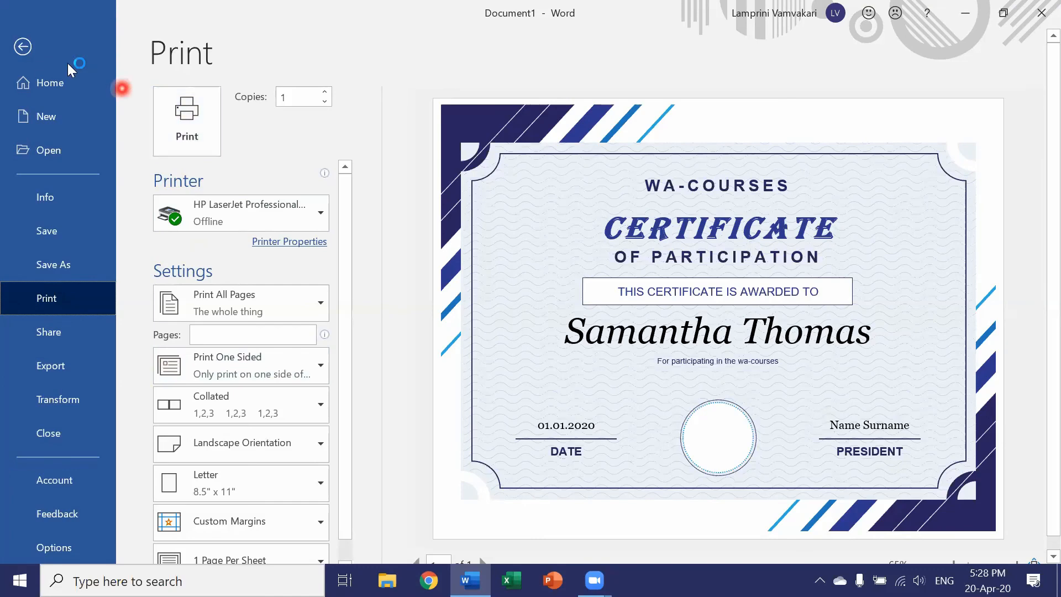
click(72, 83)
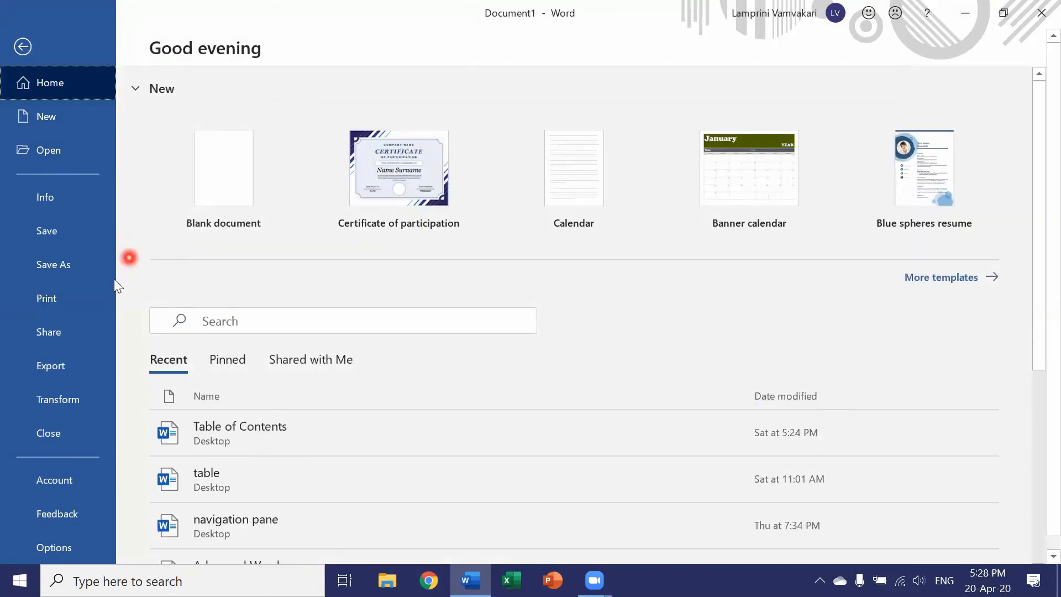
click(63, 369)
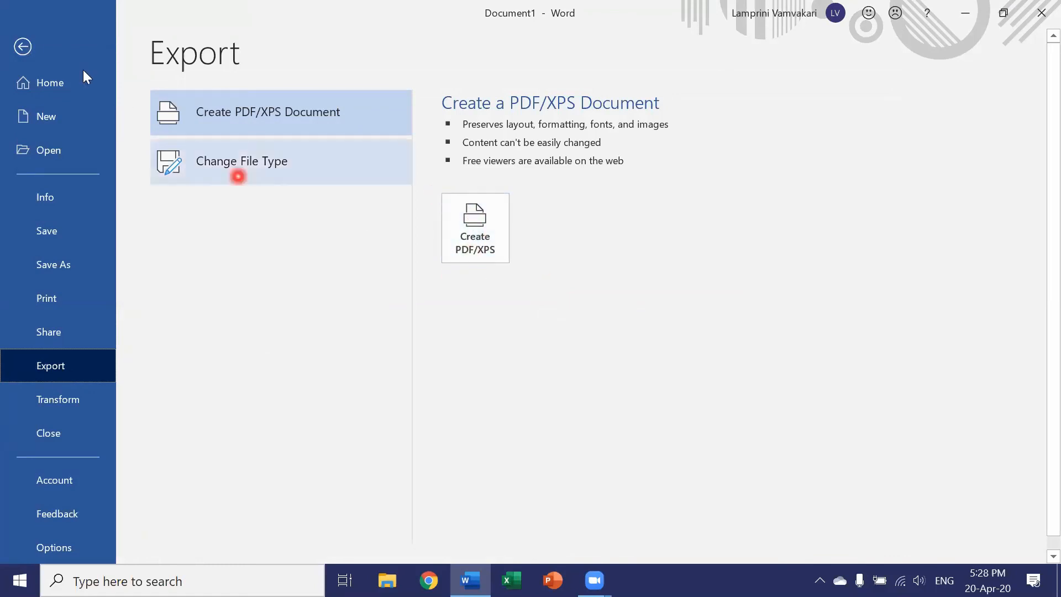
click(21, 47)
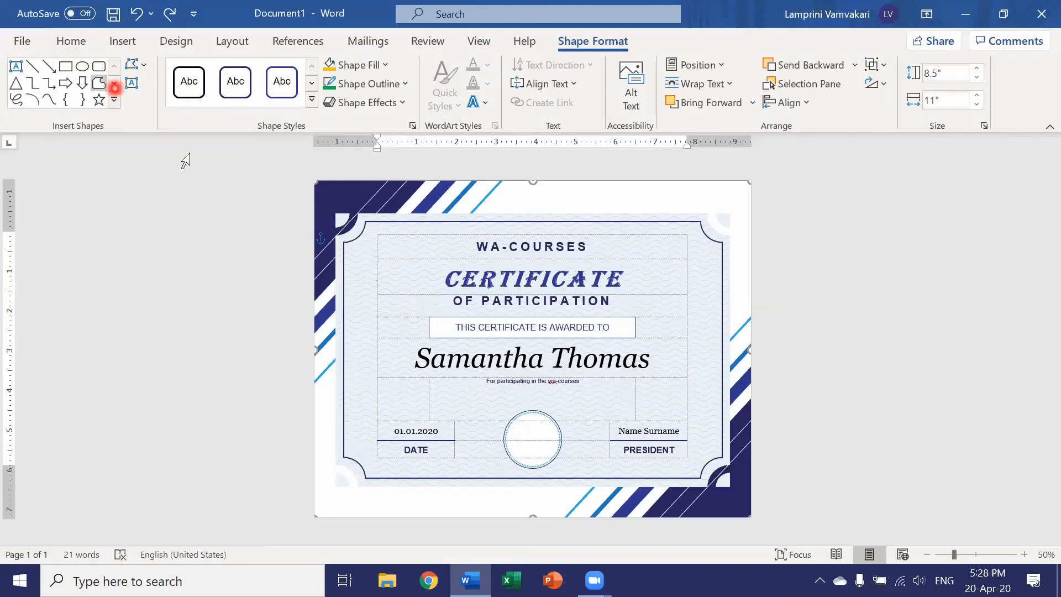